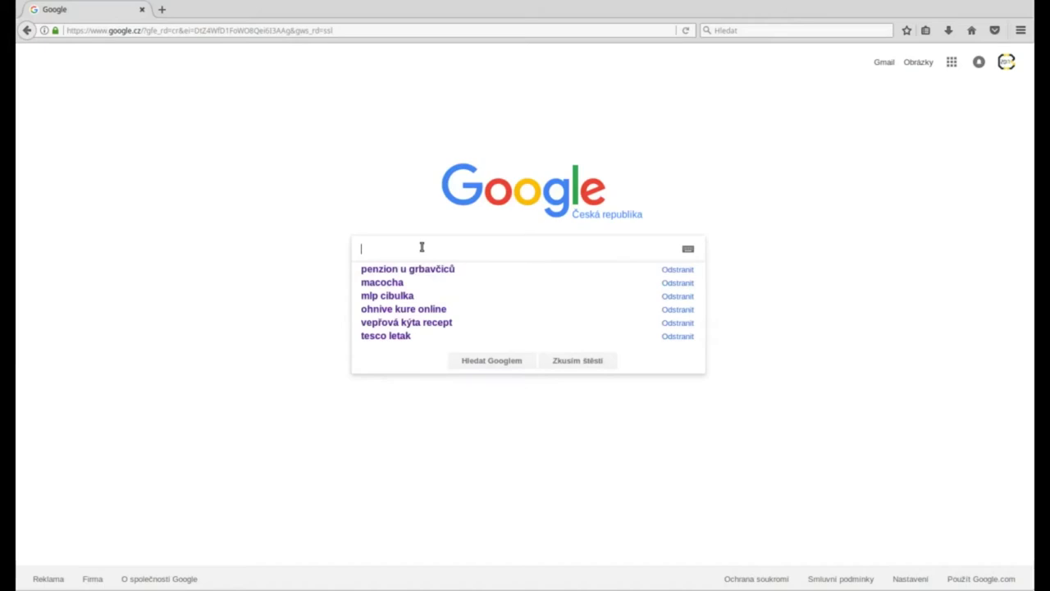
Search Google for 'banana pi download' and open the 'Banana Pi Downloads - OS Images and Manual' result
{"action": "type", "text": "banana pi"}
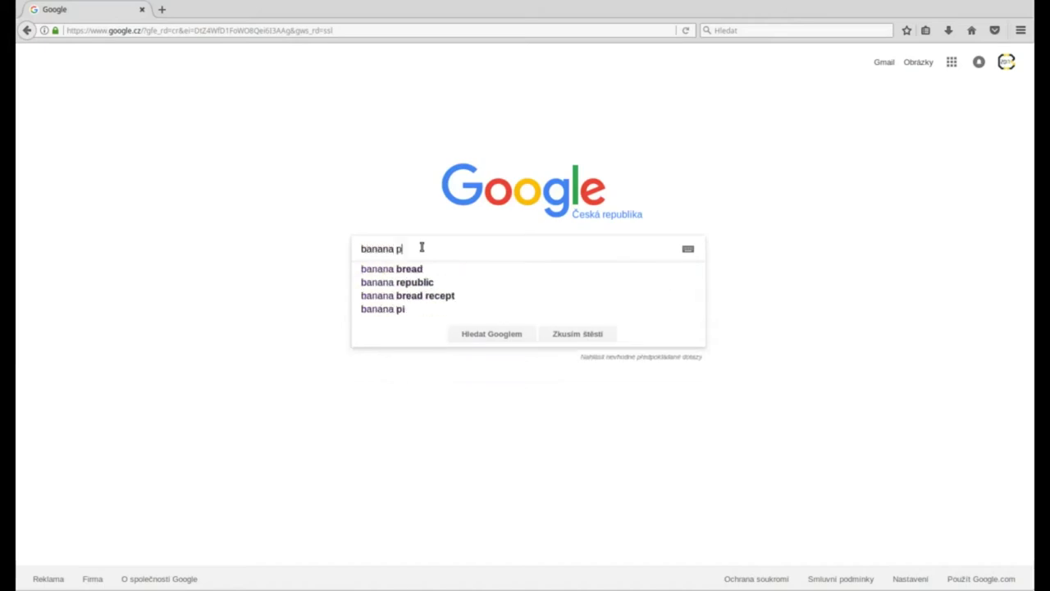
{"action": "type", "text": " download"}
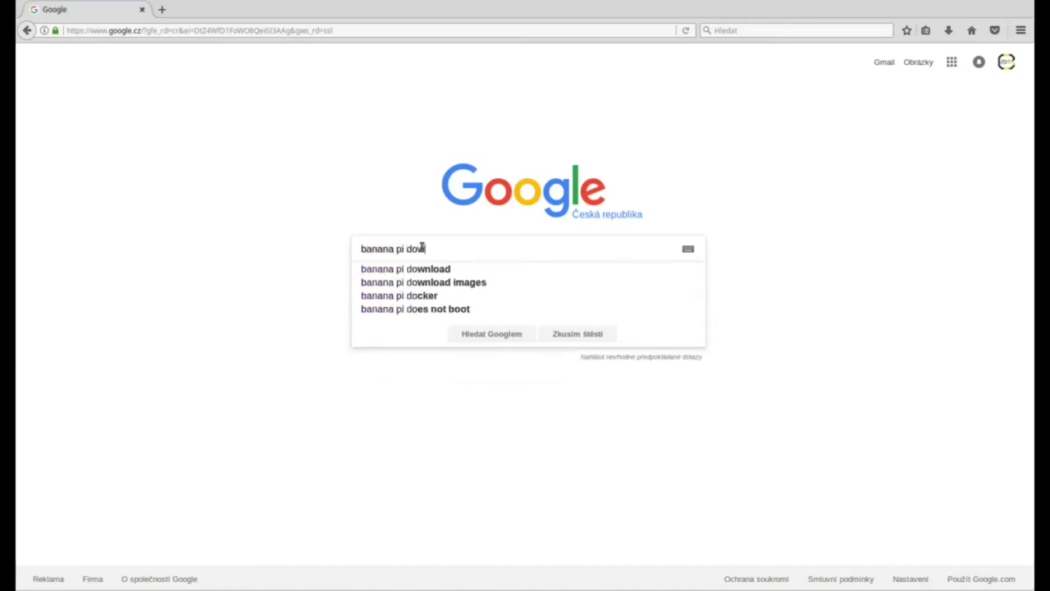
{"action": "key", "text": "Return"}
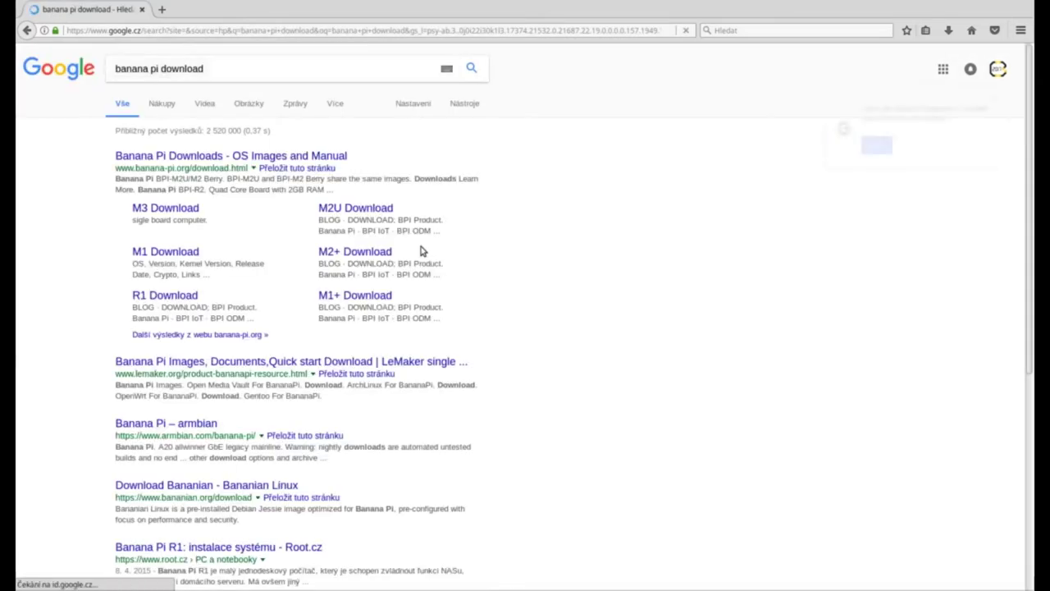
{"action": "left_click", "coordinate": [298, 157]}
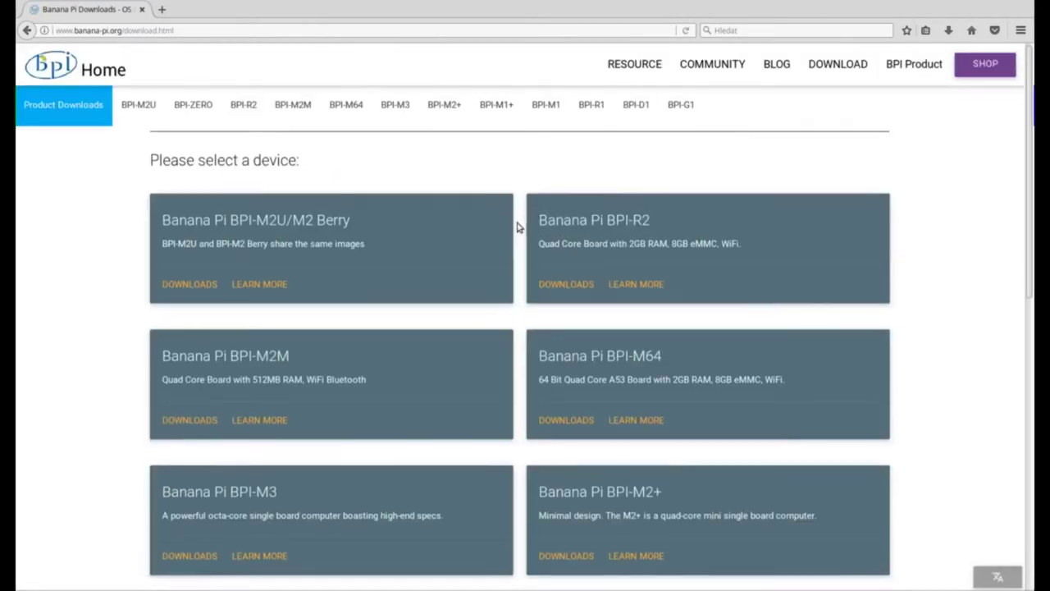
Open the downloads page for the BPI-M2U/M2 Berry board
{"action": "scroll", "coordinate": [518, 227], "scroll_direction": "down", "scroll_amount": 1}
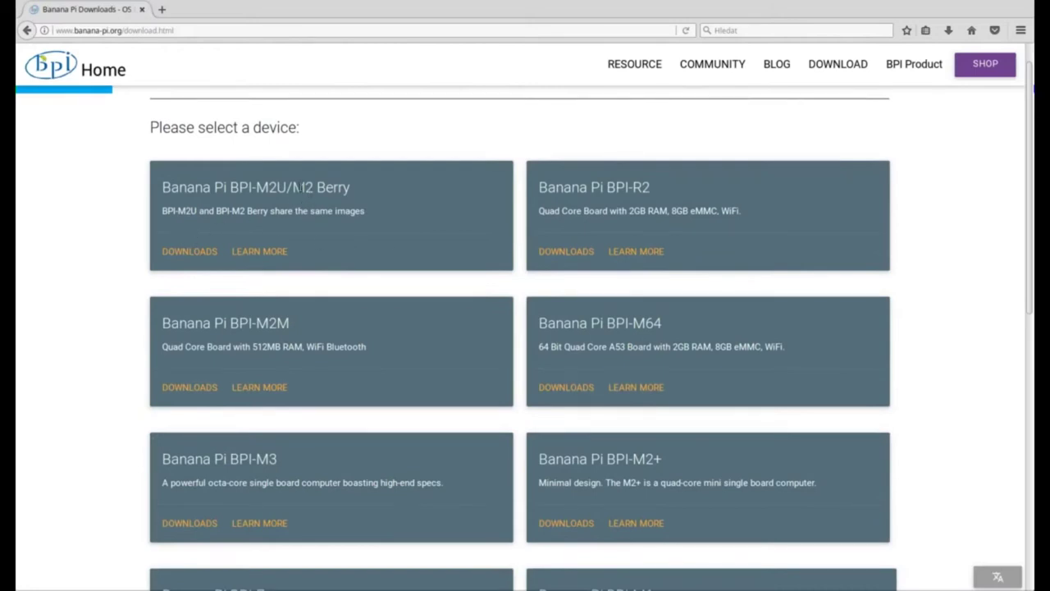
{"action": "left_click_drag", "start_coordinate": [294, 187], "coordinate": [351, 191]}
{"action": "left_click", "coordinate": [351, 192]}
{"action": "left_click", "coordinate": [189, 251]}
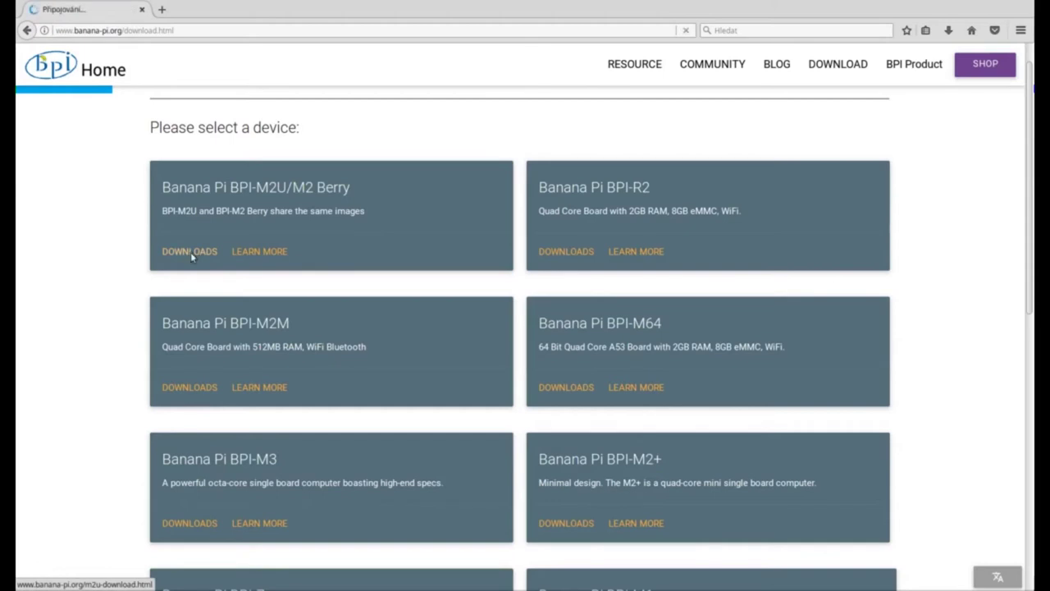
Download the Raspbian Jessie image from its Google Drive link
{"action": "scroll", "coordinate": [201, 261], "scroll_direction": "down", "scroll_amount": 4}
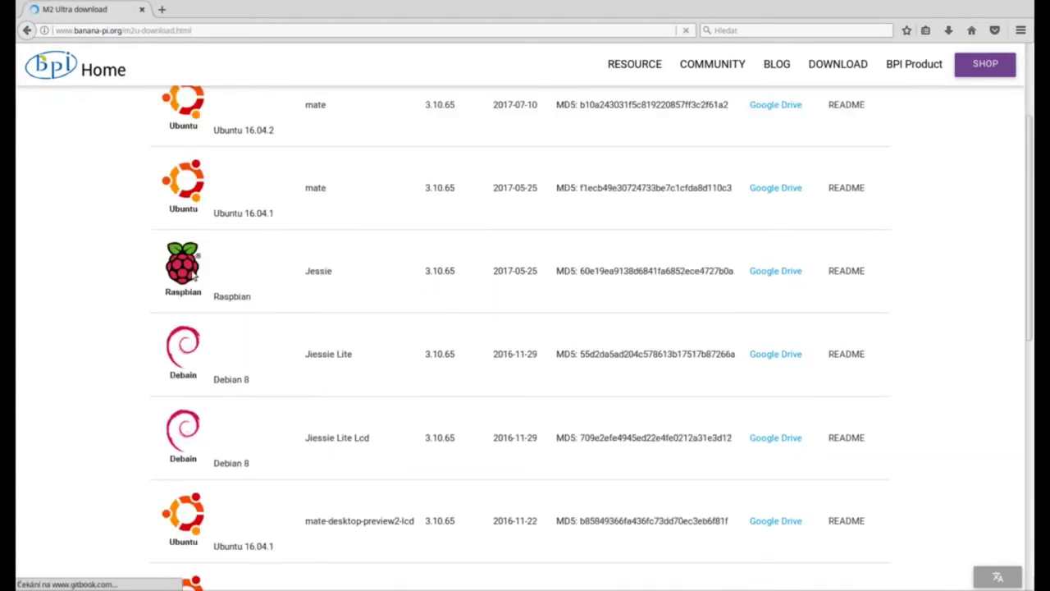
{"action": "triple_click", "coordinate": [241, 284]}
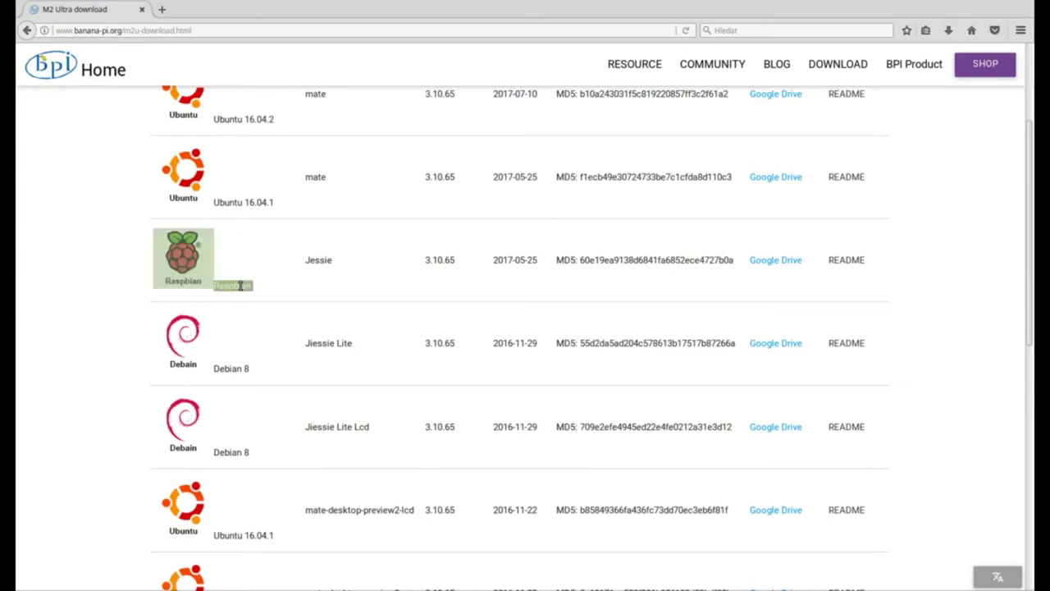
{"action": "left_click", "coordinate": [253, 287]}
{"action": "left_click", "coordinate": [794, 261]}
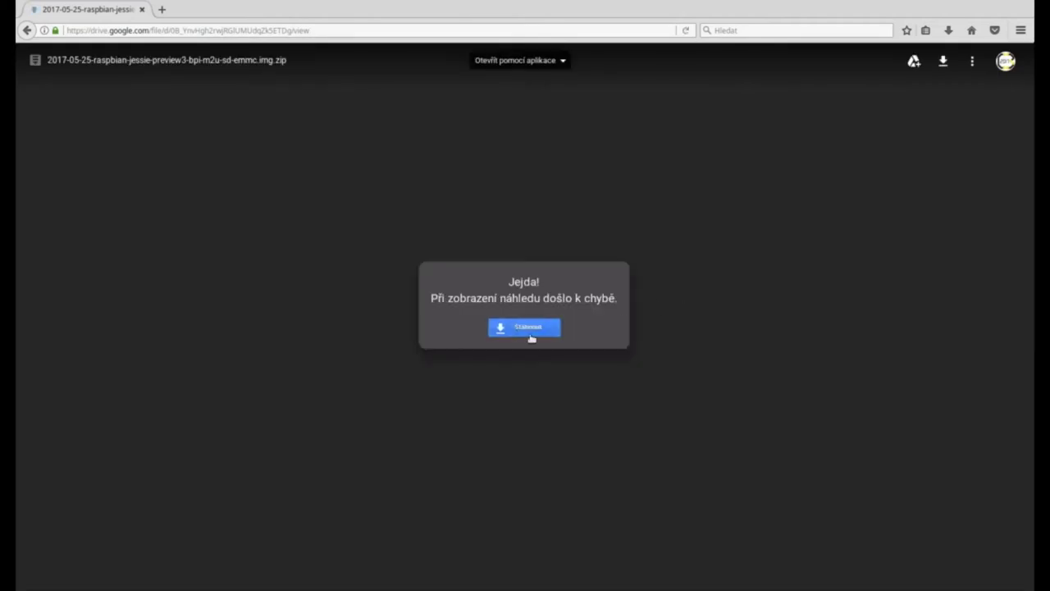
{"action": "left_click", "coordinate": [523, 332]}
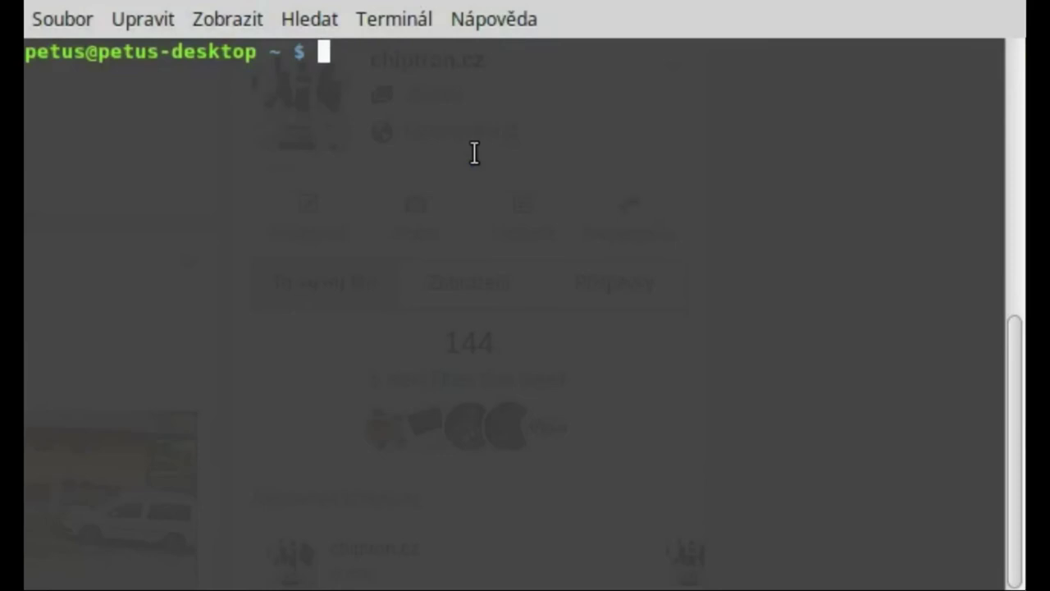
SSH into 192.168.1.107 as user pi and enter the account password
{"action": "type", "text": "ssh "}
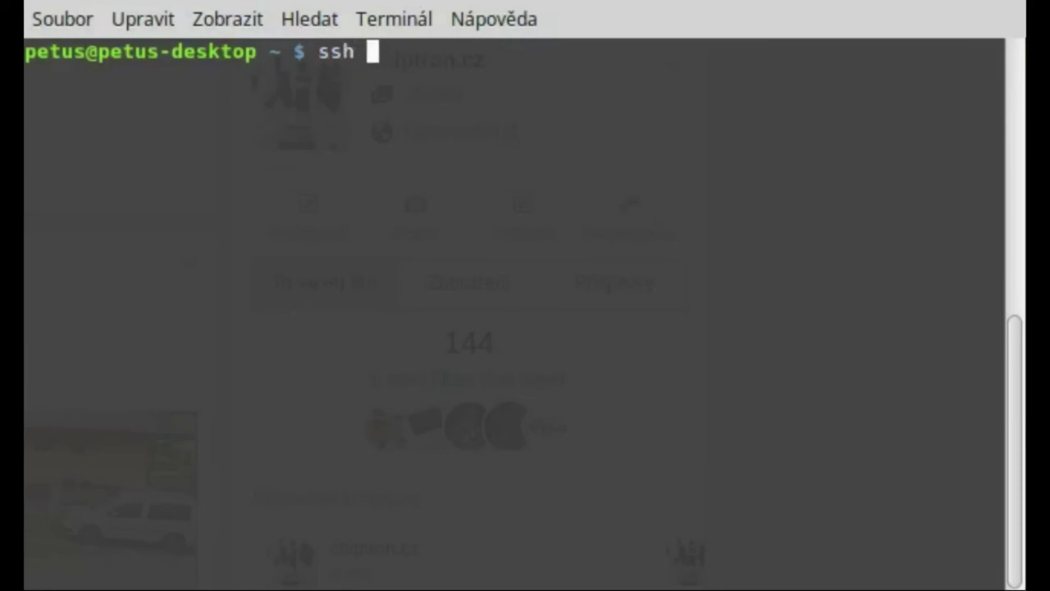
{"action": "type", "text": "192."}
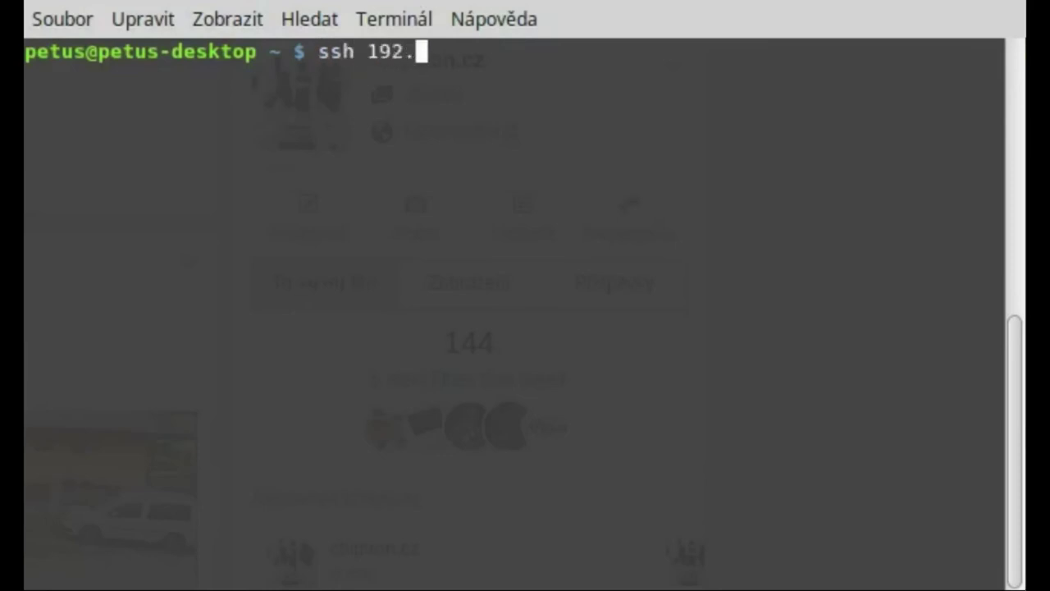
{"action": "type", "text": "168.1.107"}
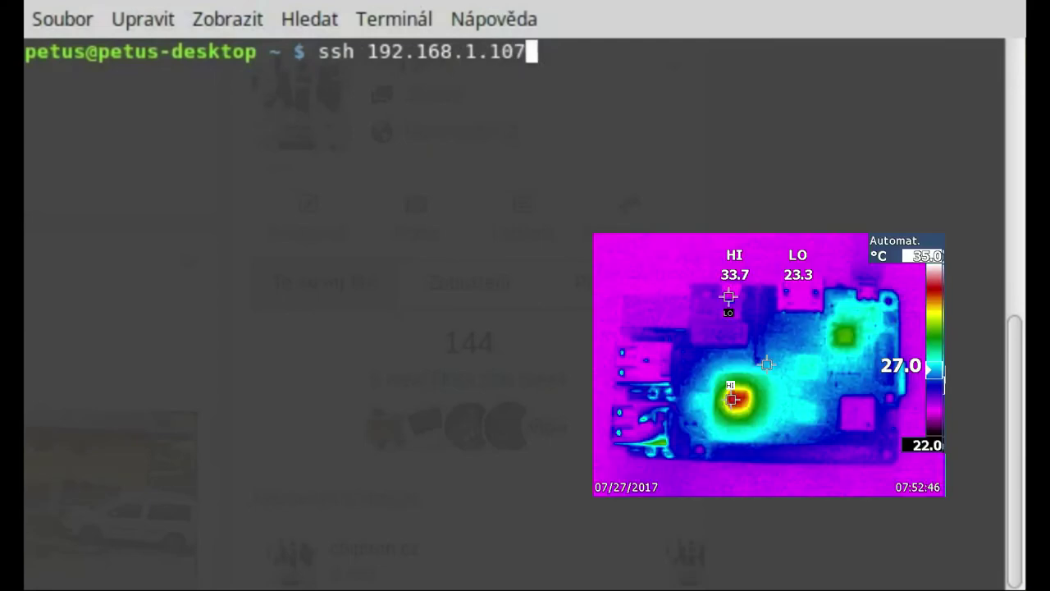
{"action": "type", "text": " -l "}
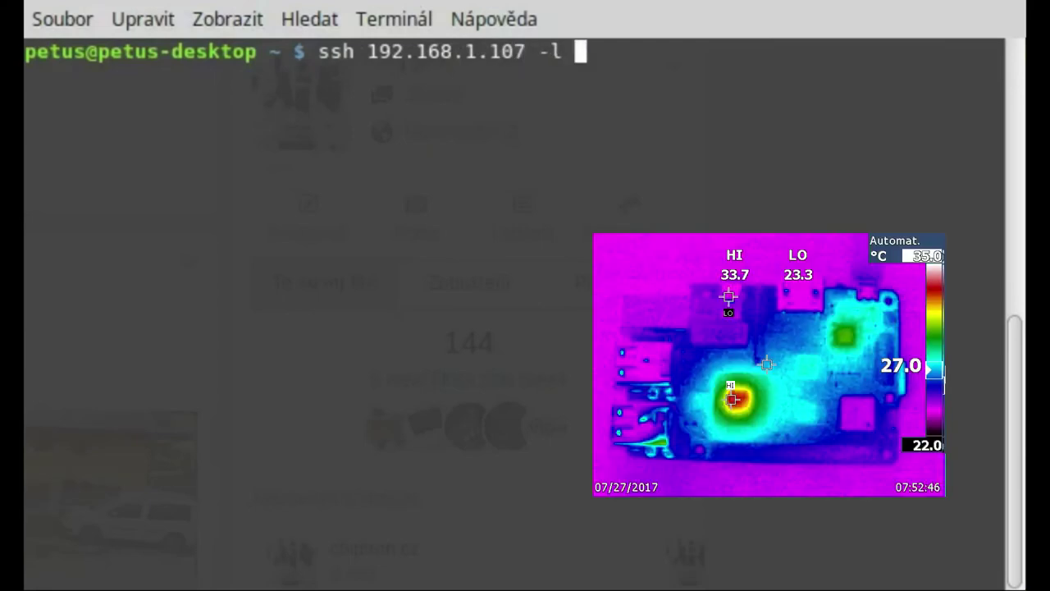
{"action": "type", "text": "pi"}
{"action": "key", "text": "Return"}
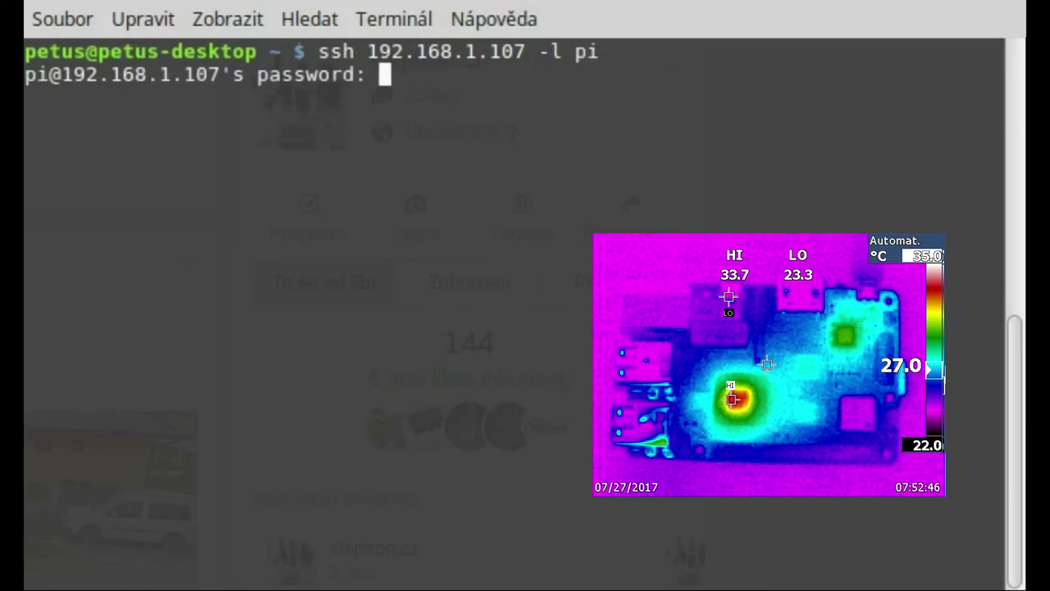
{"action": "key", "text": "Return"}
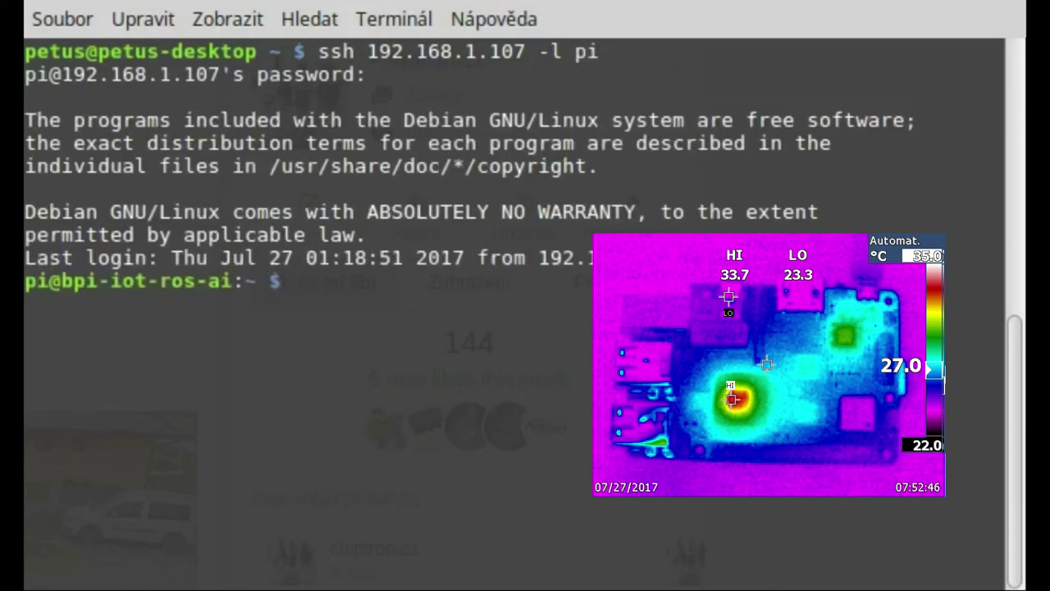
Echo the login password, ping 8.8.8.8 to 0% packet loss, then type 'echo thanks for watching'
{"action": "type", "text": "echo"}
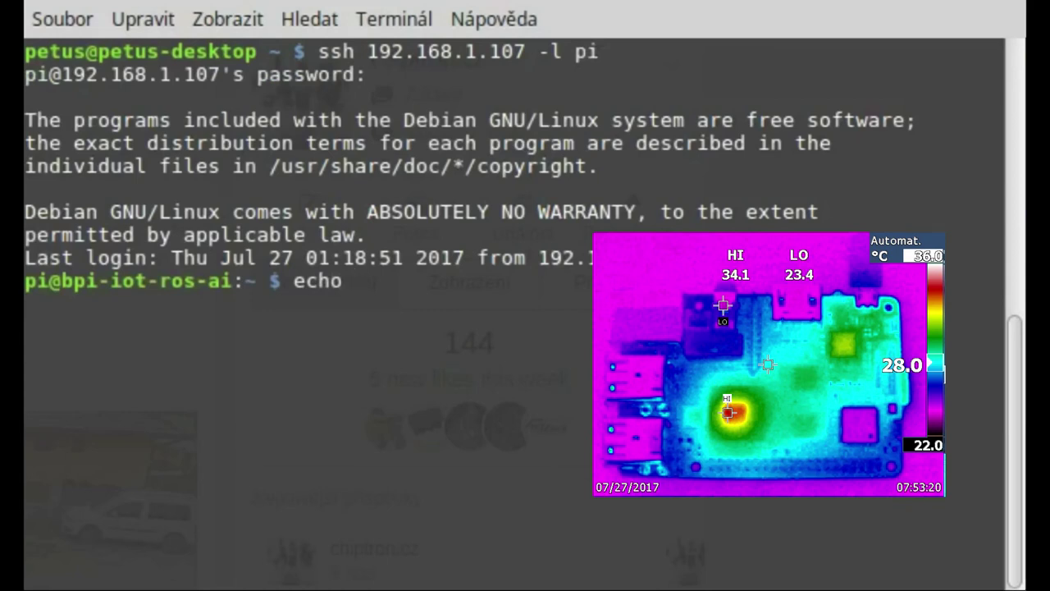
{"action": "type", "text": " passwor"}
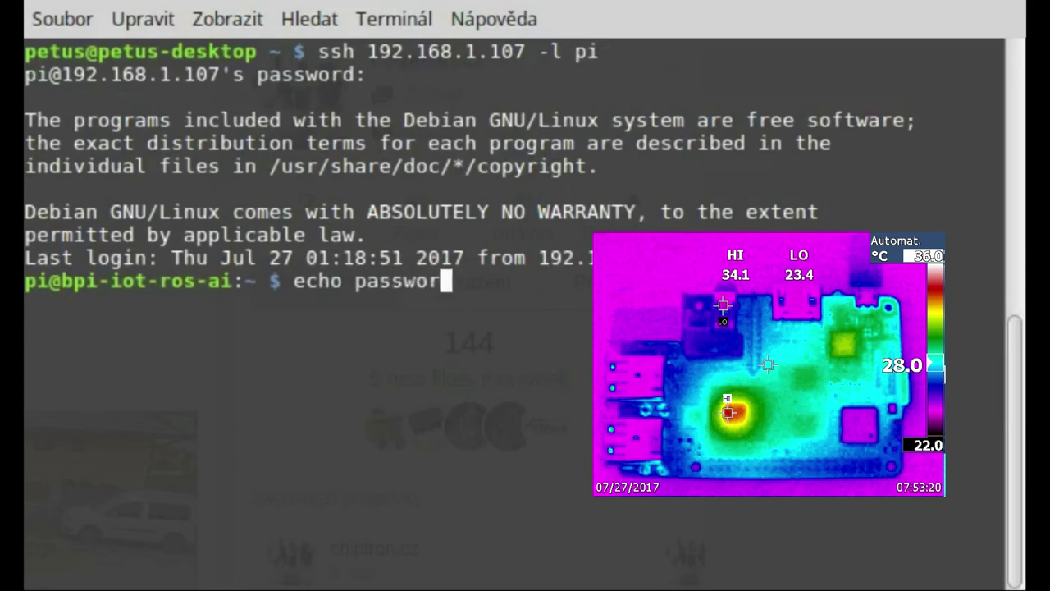
{"action": "type", "text": "d: banana"}
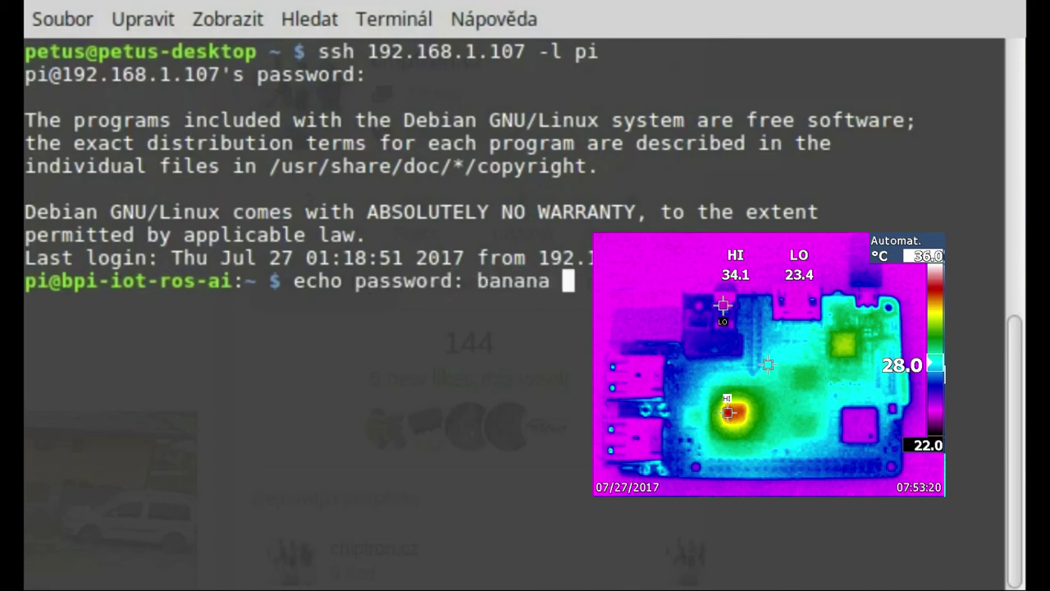
{"action": "type", "text": "pi"}
{"action": "key", "text": "Return"}
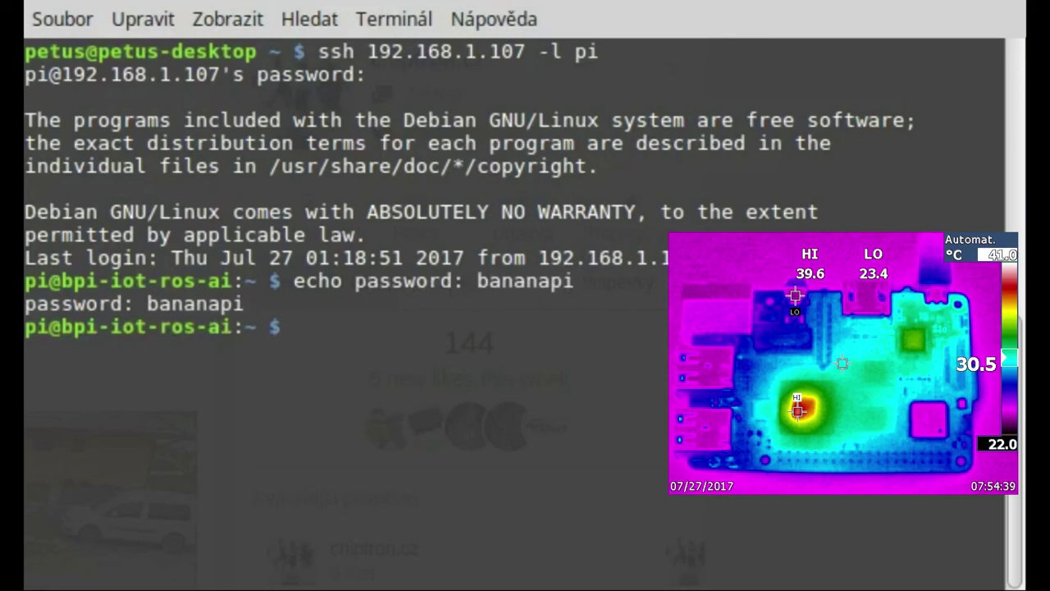
{"action": "type", "text": "ping 8.8"}
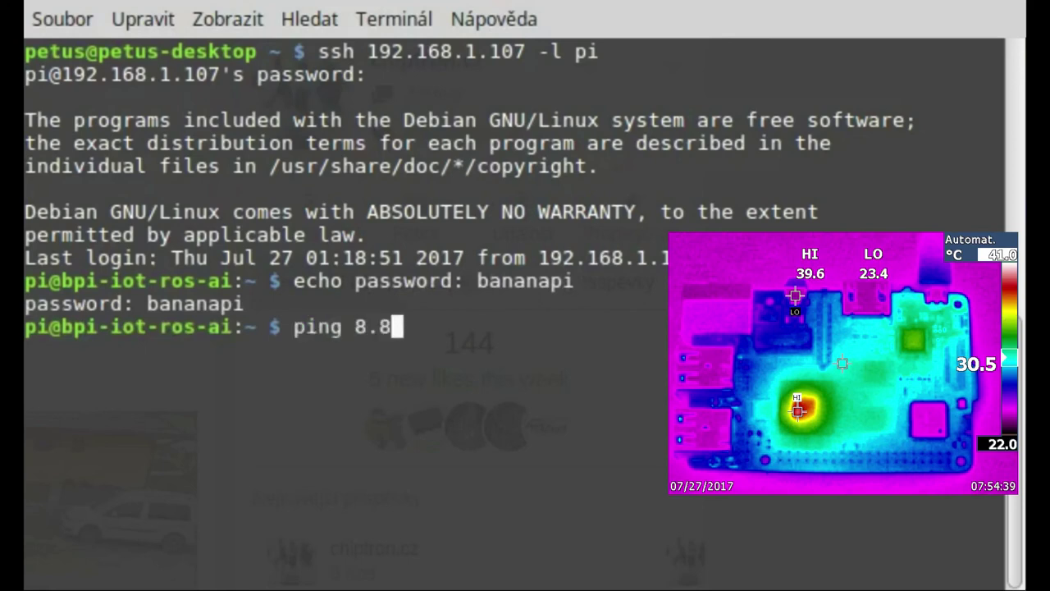
{"action": "type", "text": ".8.8"}
{"action": "key", "text": "Return"}
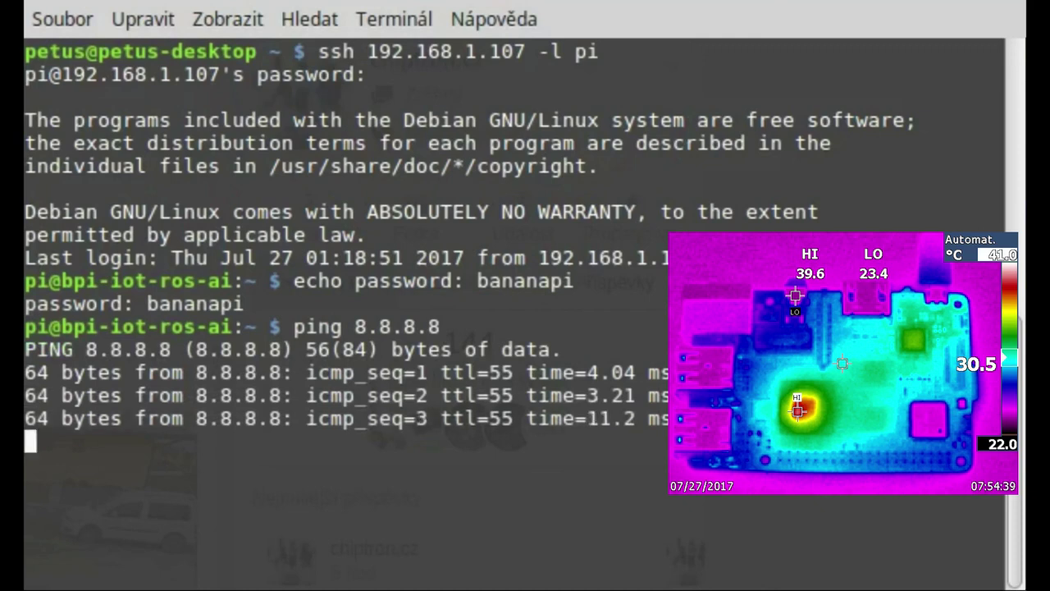
{"action": "key", "text": "ctrl+c"}
{"action": "type", "text": "ec"}
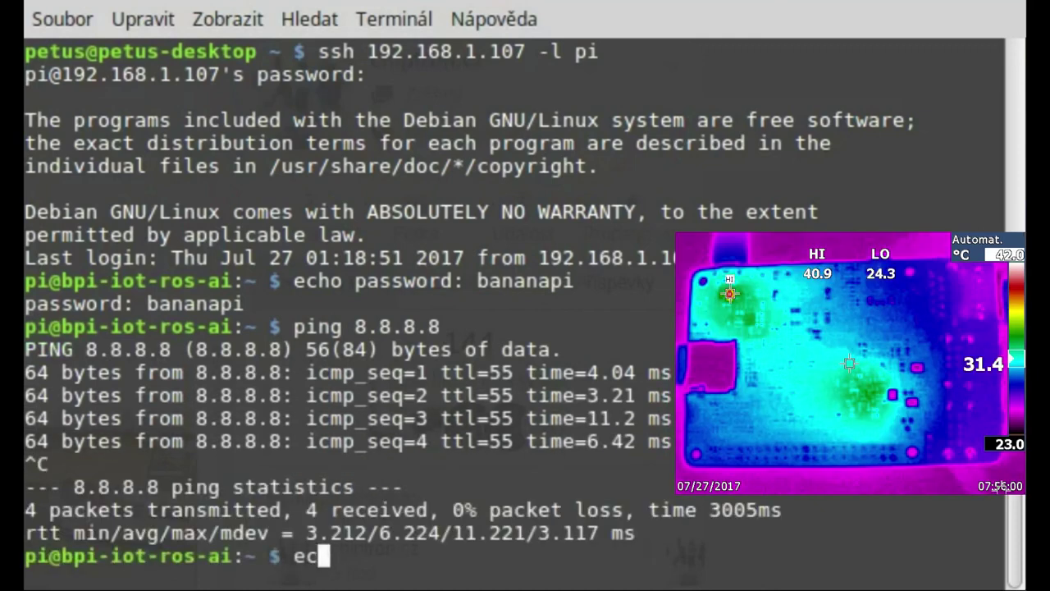
{"action": "type", "text": "ho tha"}
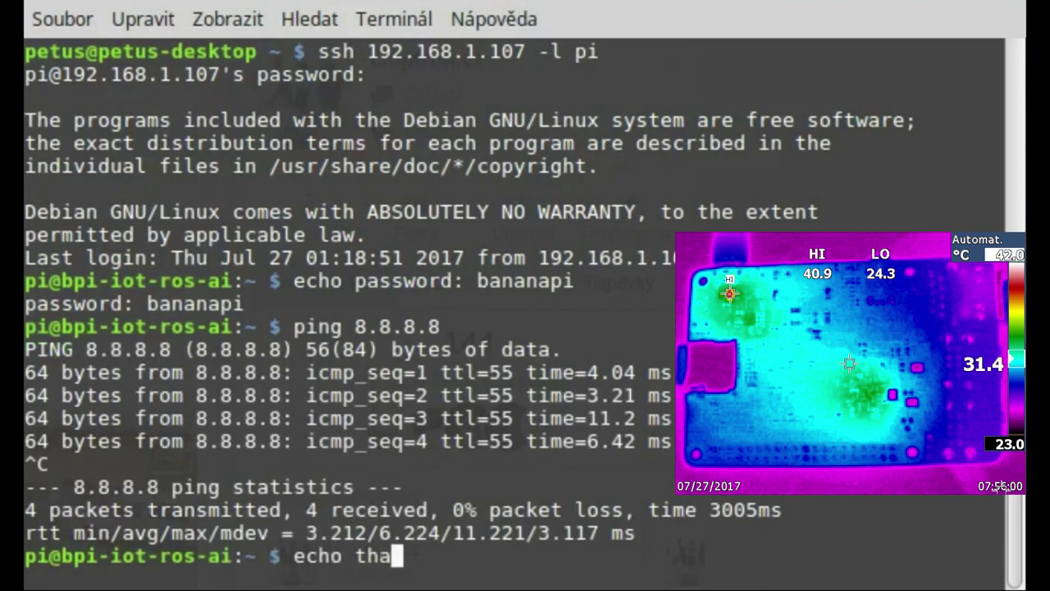
{"action": "type", "text": "nks for "}
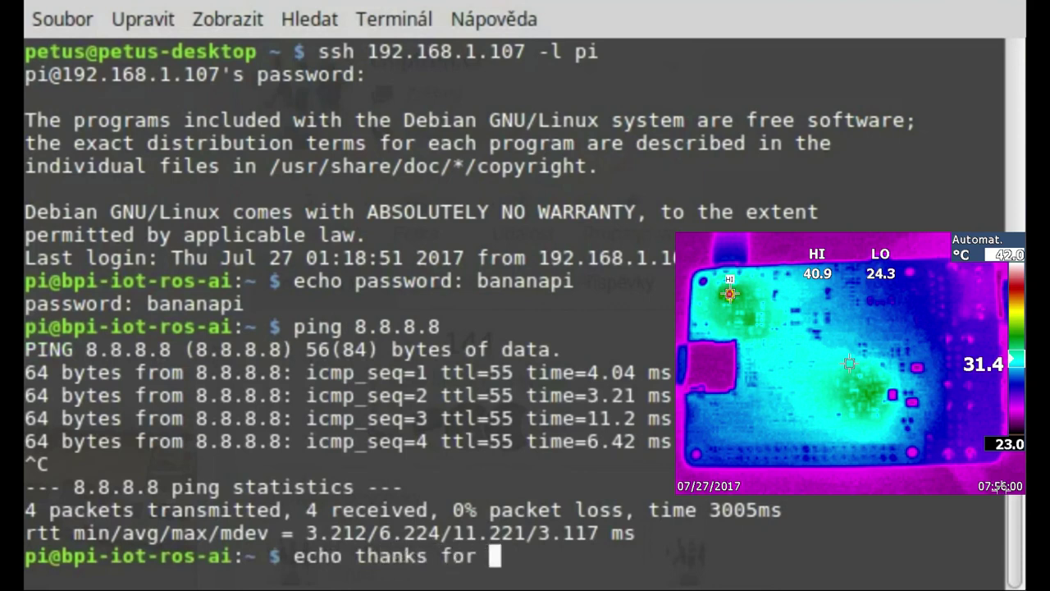
{"action": "type", "text": "watching"}
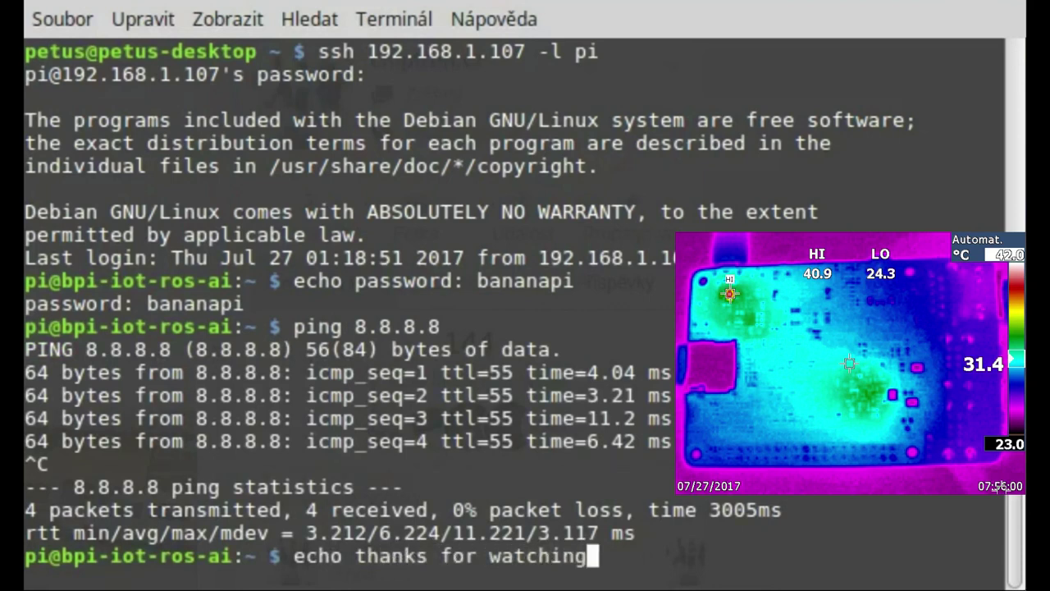